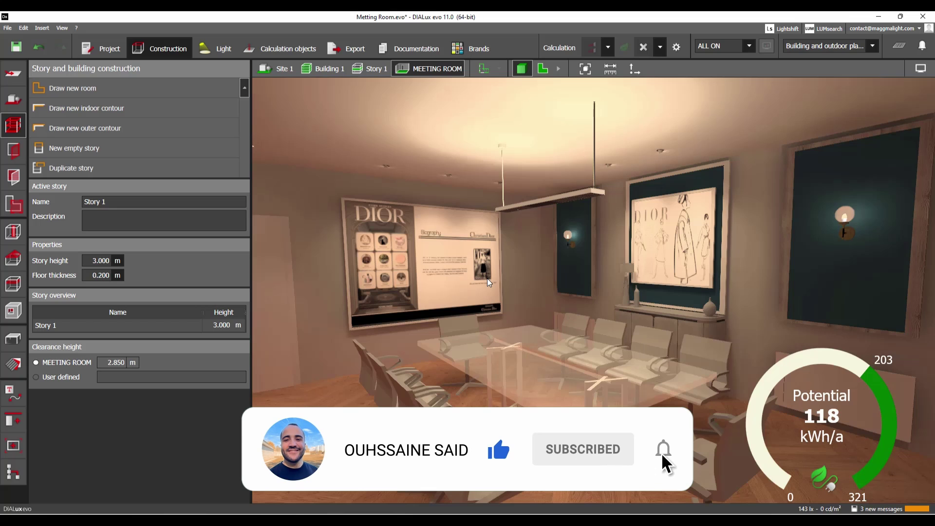
Step: Open the project Documentation and switch its Page Selection list into edit mode
left_click(422, 50)
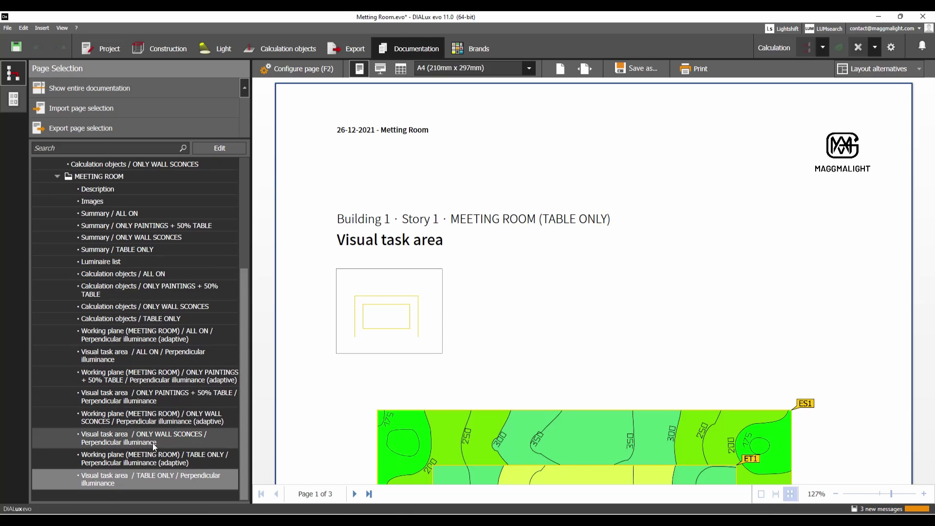
left_click(220, 149)
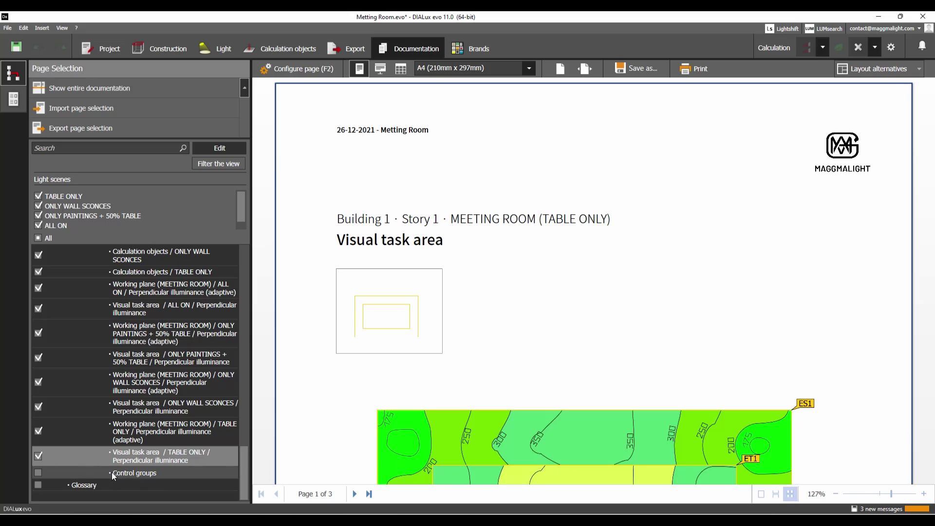
Step: Include the Control groups pages and scroll through the CG 1 to CG 4 plan pages
left_click(37, 473)
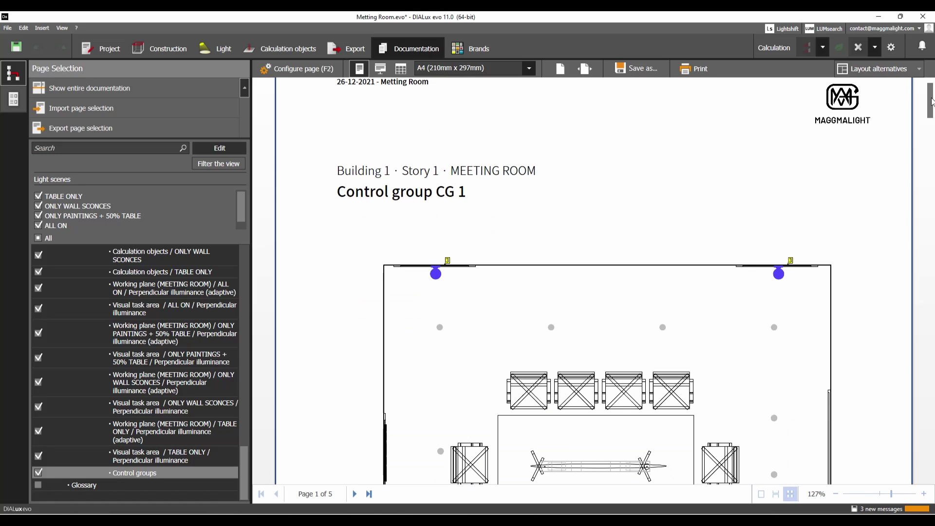
left_click_drag(931, 102, 933, 131)
scroll(778, 142, "up", 2)
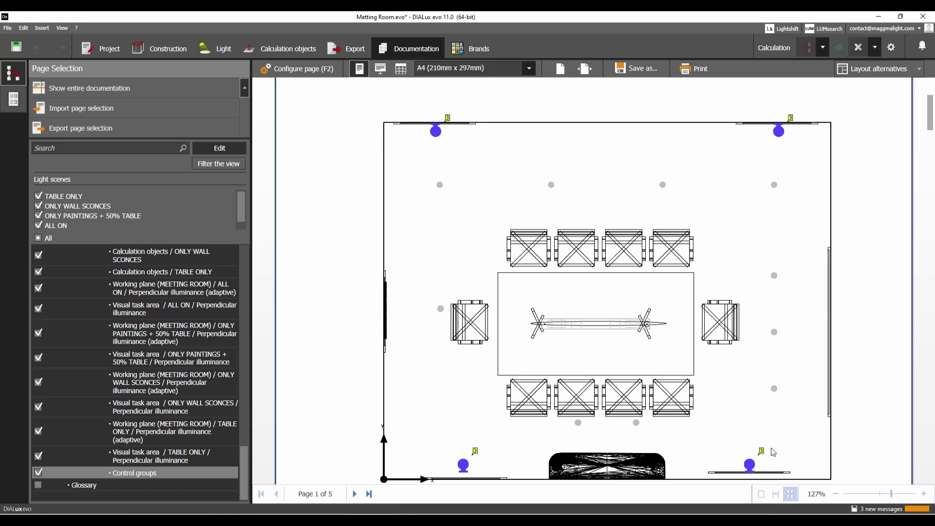
left_click_drag(929, 125, 931, 208)
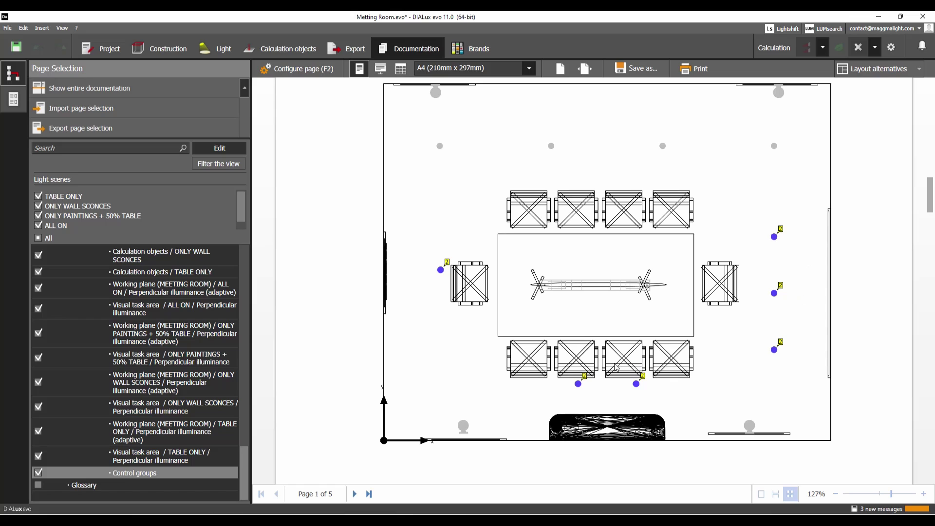
left_click_drag(933, 195, 932, 272)
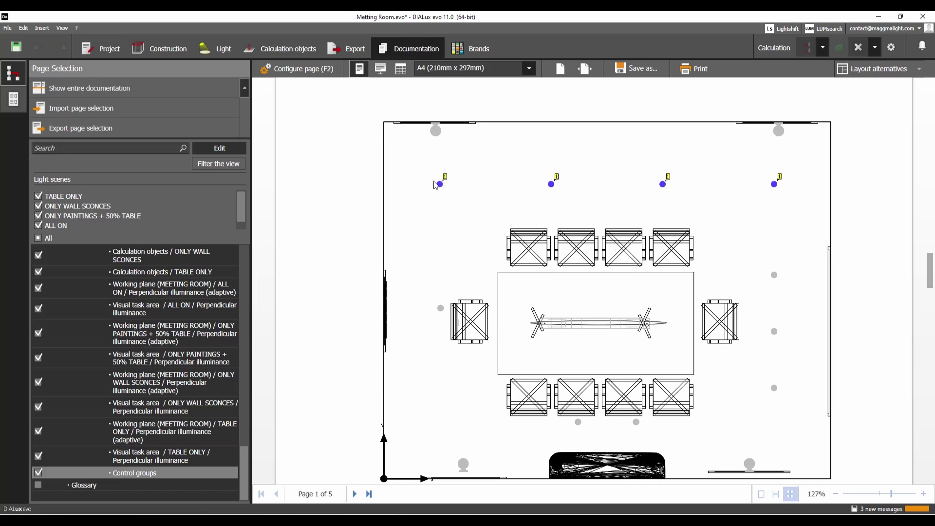
scroll(636, 313, "down", 5)
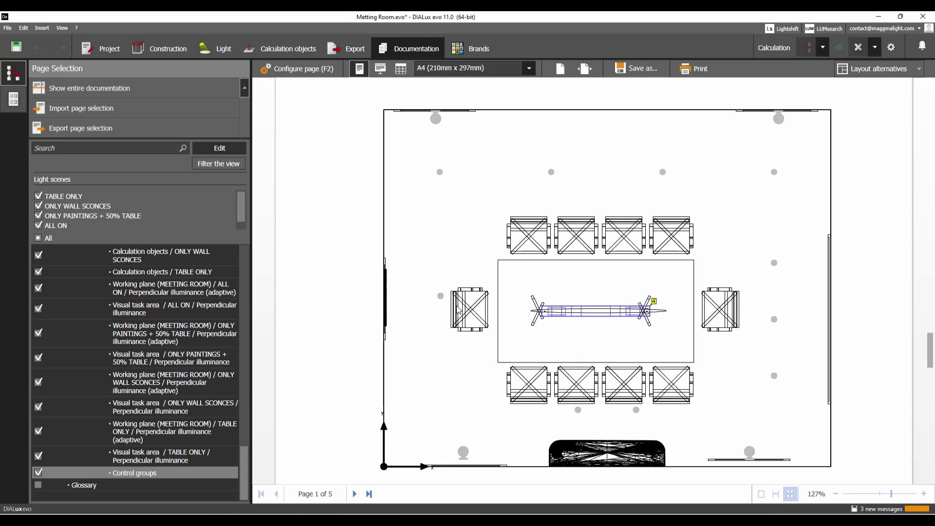
left_click_drag(928, 351, 933, 405)
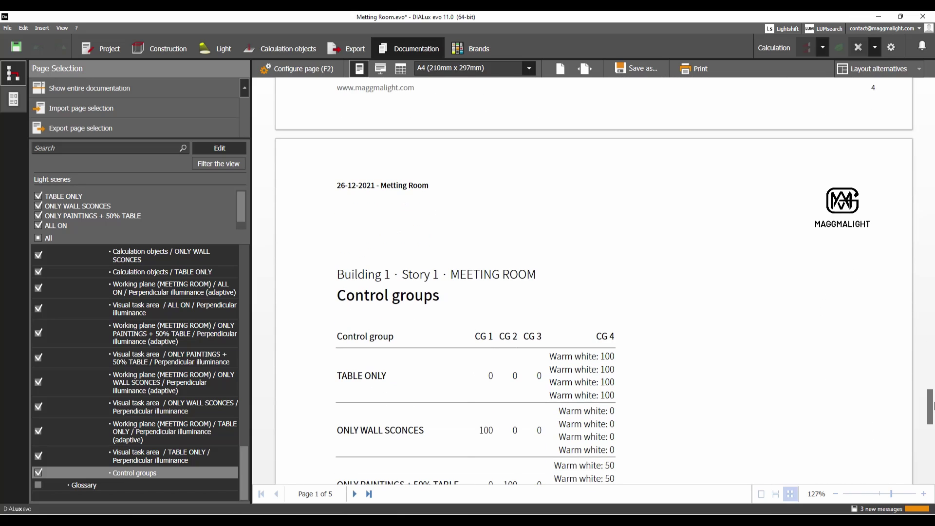
scroll(933, 406, "down", 3)
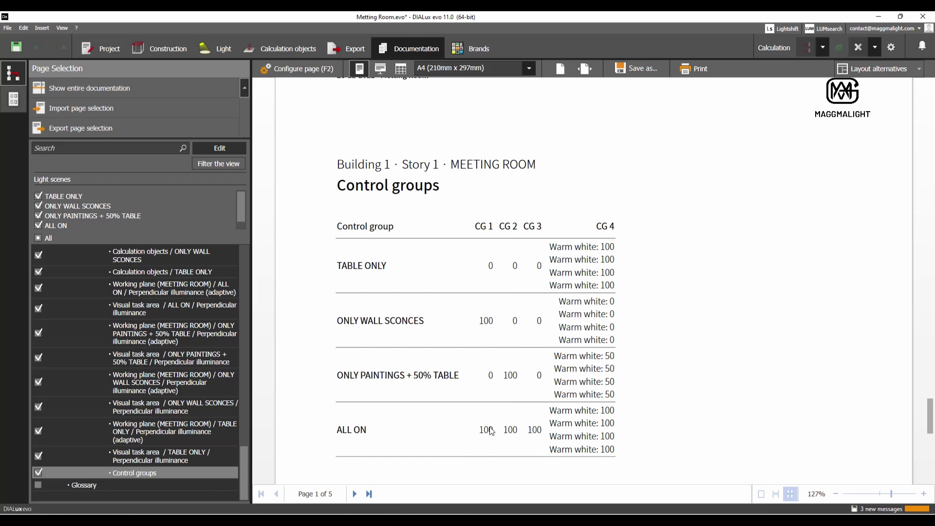
Step: Look over the Control groups page, then switch to the Light workspace
scroll(659, 298, "down", 6)
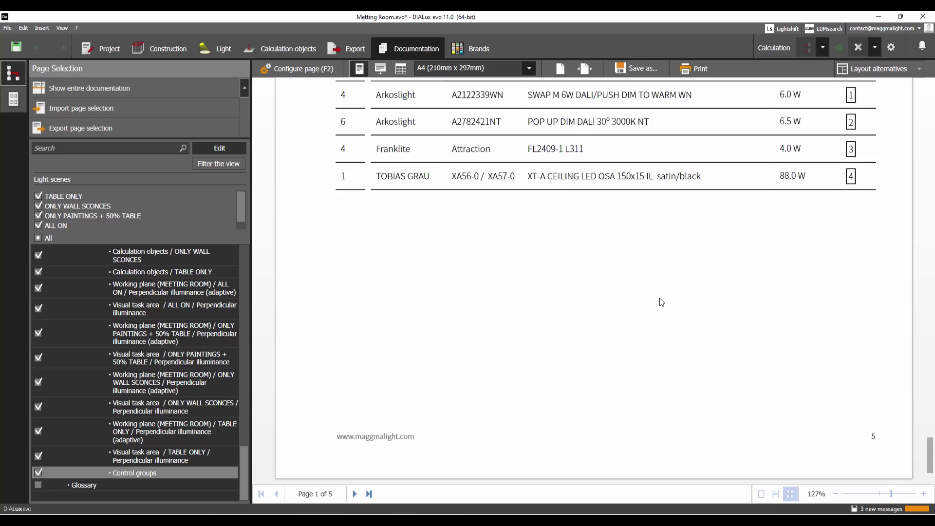
scroll(658, 297, "up", 3)
scroll(543, 307, "up", 3)
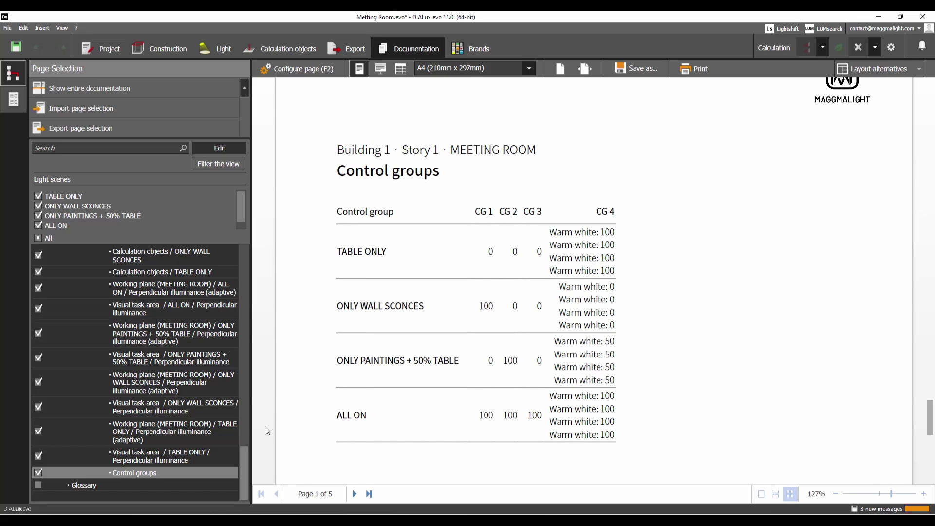
left_click_drag(248, 451, 247, 421)
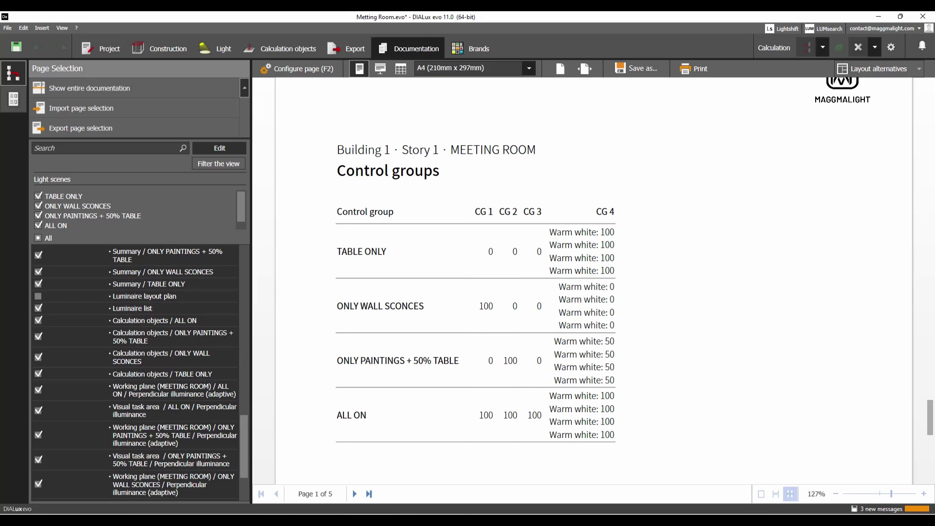
scroll(719, 302, "down", 1)
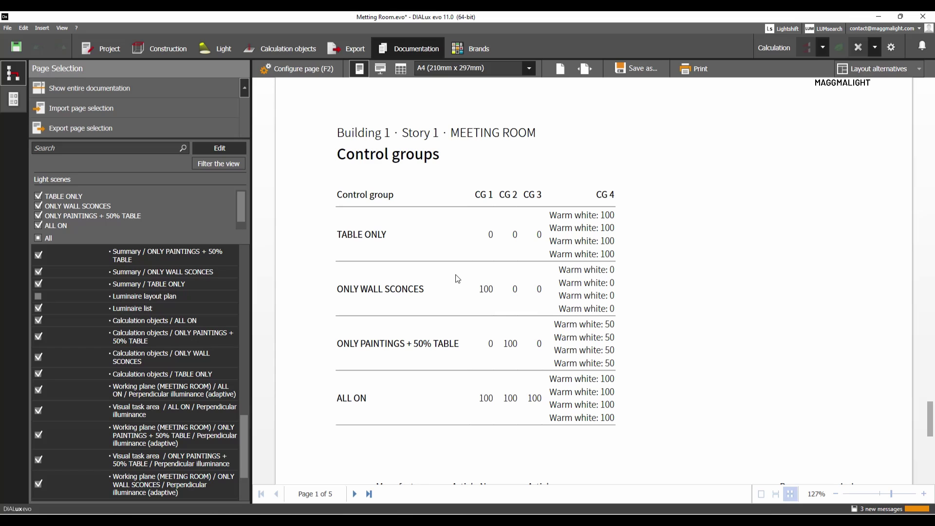
left_click(217, 53)
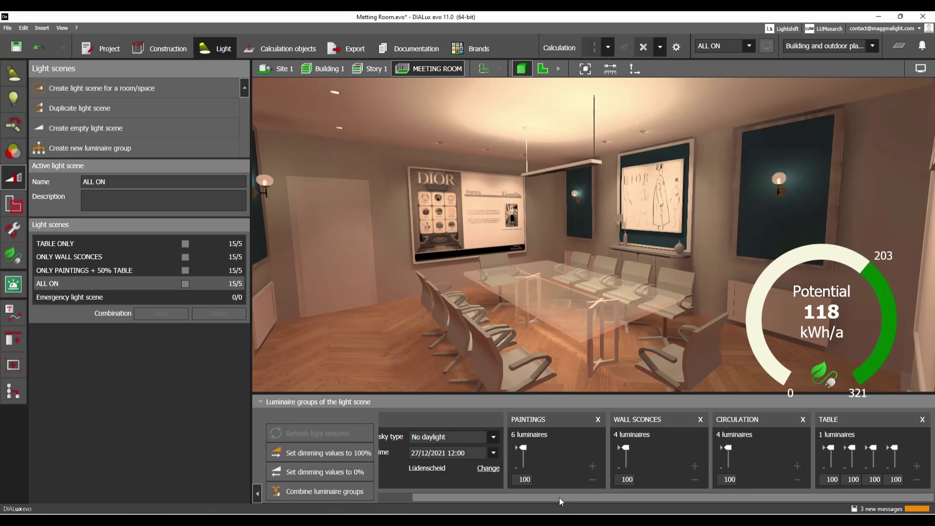
Step: Check the PAINTINGS and WALL SCONCES groups, then activate the TABLE ONLY light scene
left_click_drag(559, 497, 496, 493)
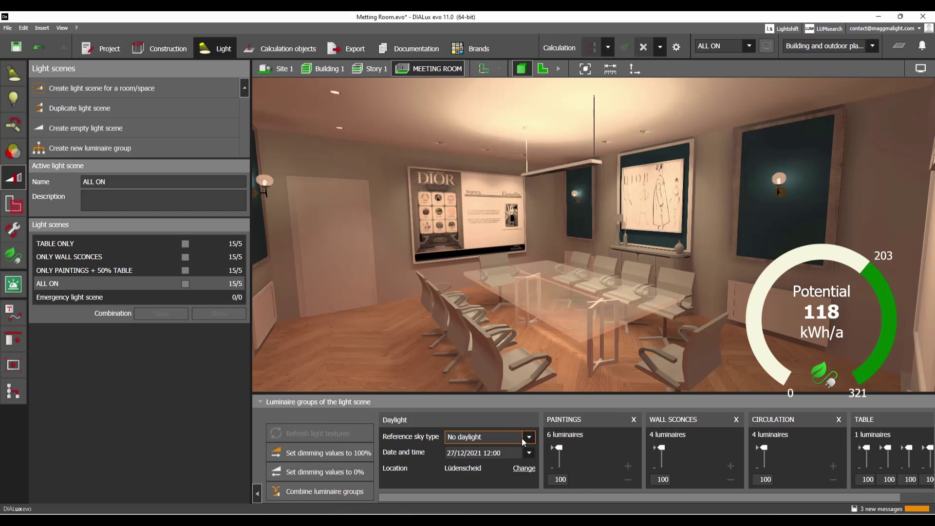
left_click(590, 425)
left_click(680, 424)
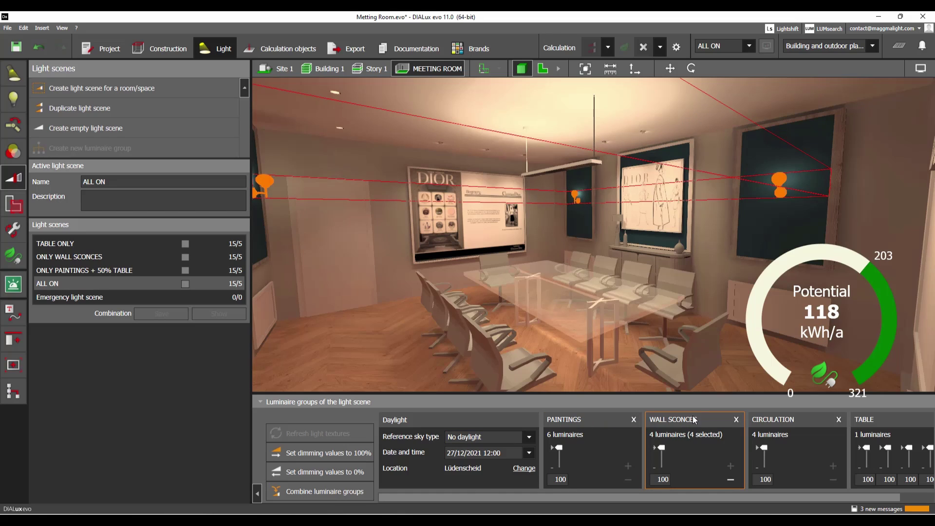
left_click(678, 425)
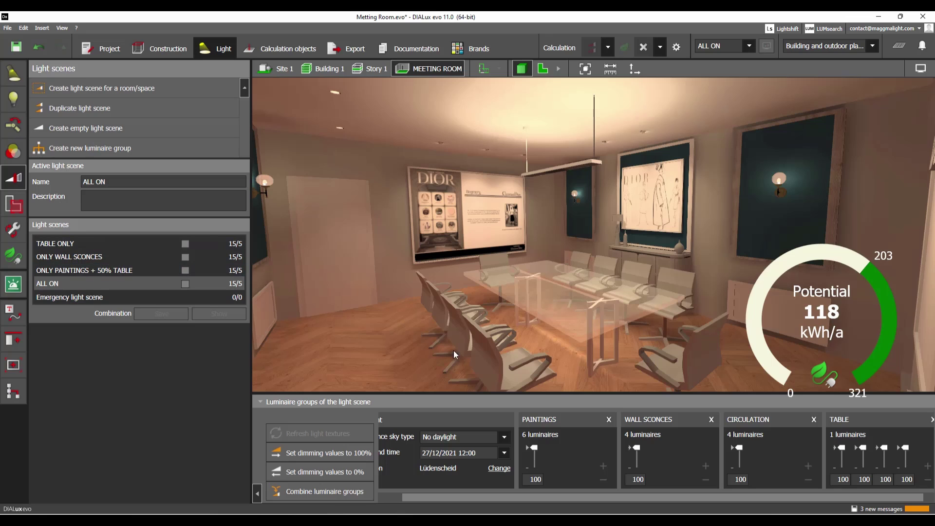
scroll(654, 505, "right", 1)
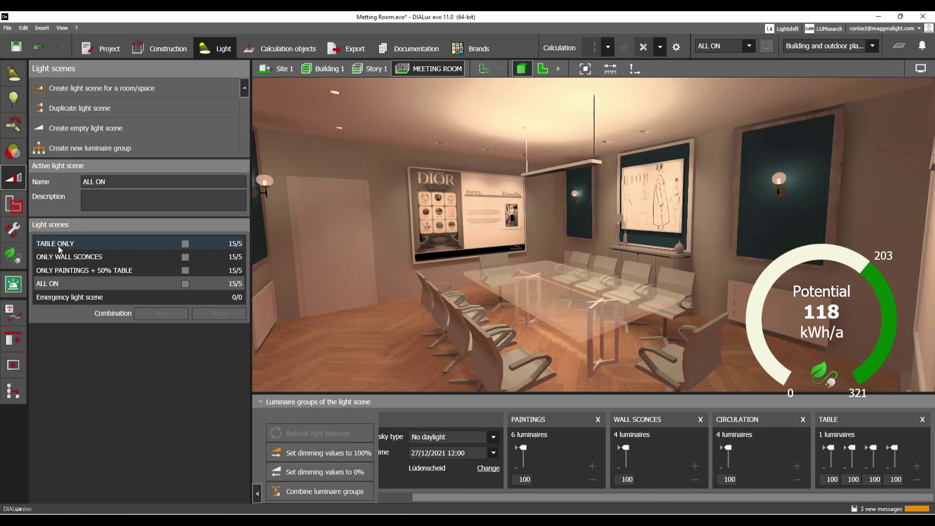
left_click(59, 244)
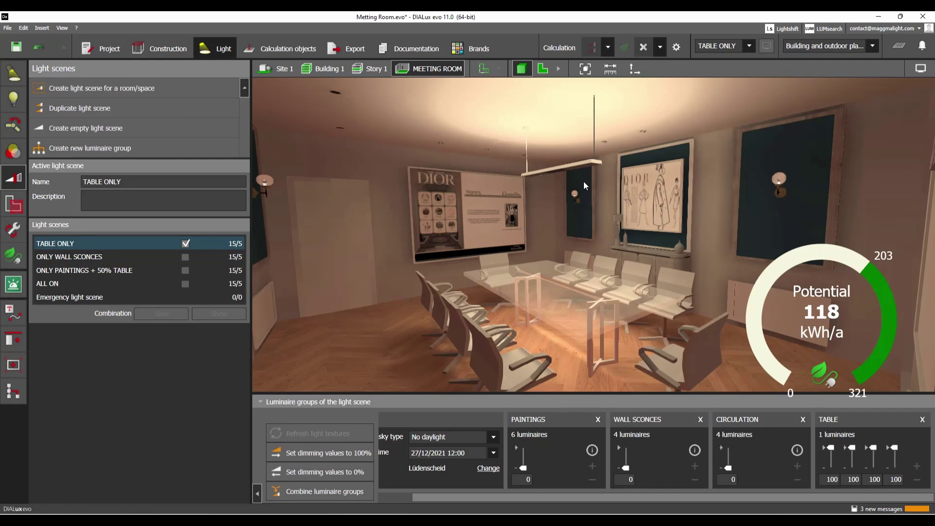
Step: Orbit around the lit table and DIOR wall, then activate ONLY WALL SCONCES
middle_click_drag(500, 200, 711, 186)
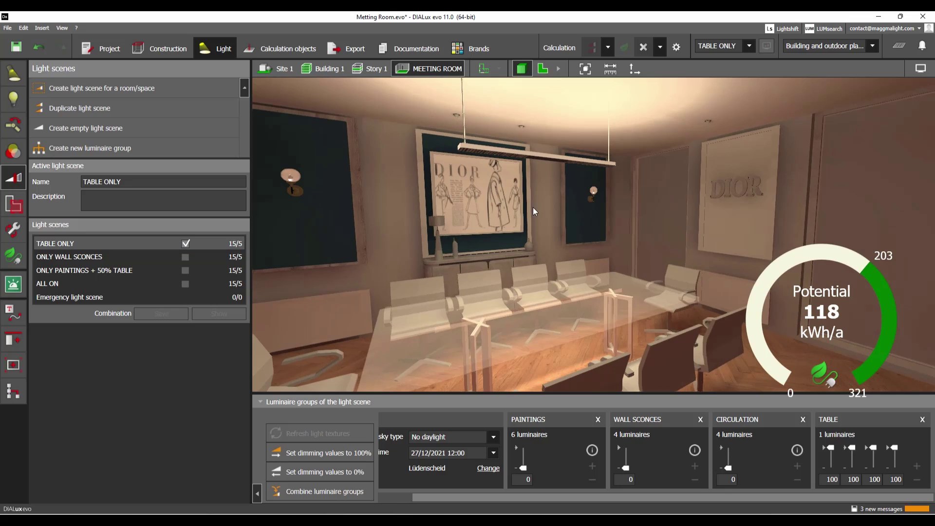
middle_click_drag(532, 207, 608, 218)
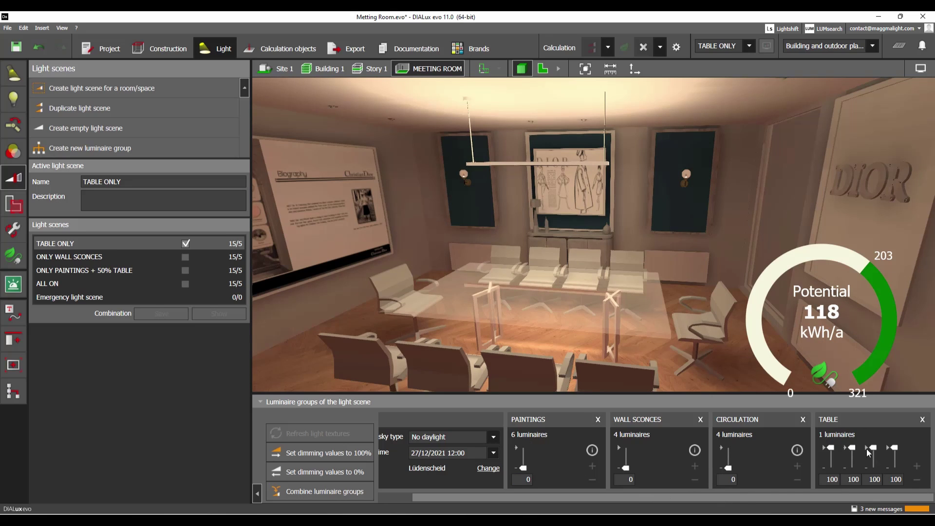
left_click_drag(599, 267, 552, 168)
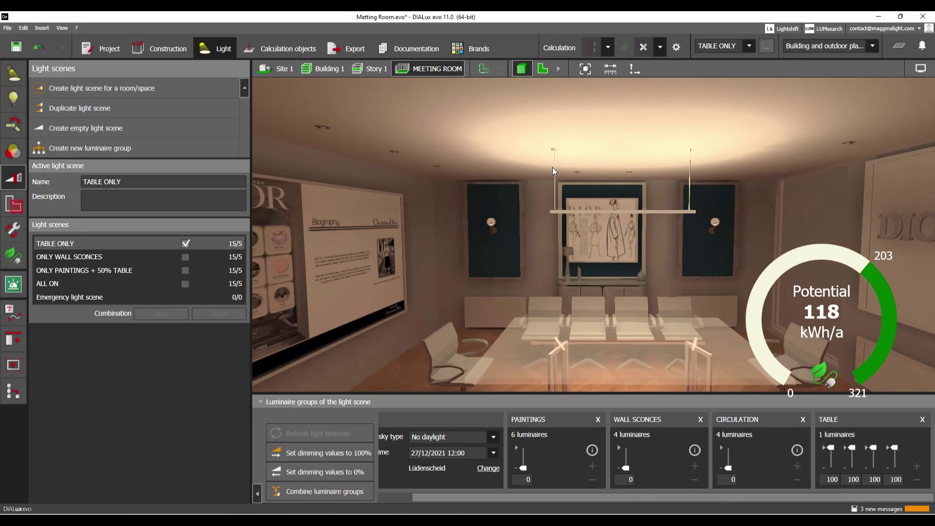
left_click(66, 258)
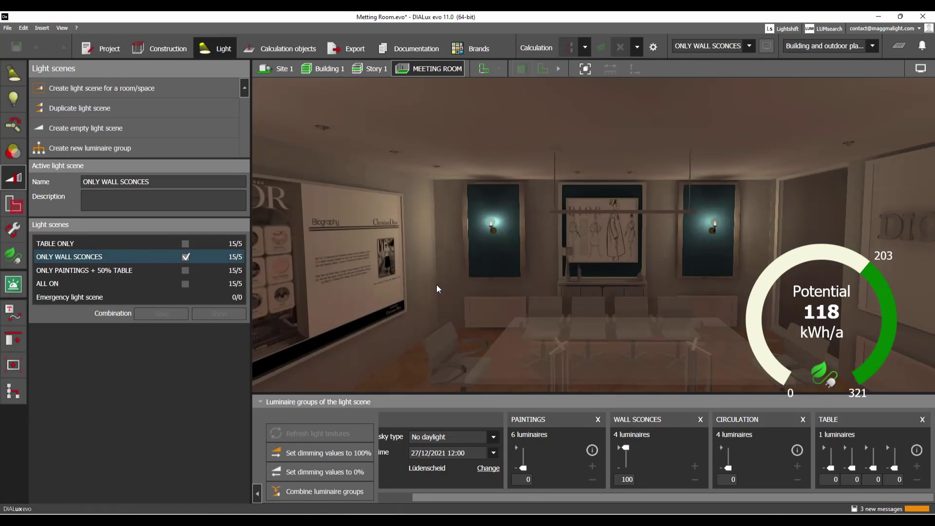
Step: View the lit wall sconces and table, then activate ONLY PAINTINGS + 50% TABLE
left_click_drag(436, 285, 474, 285)
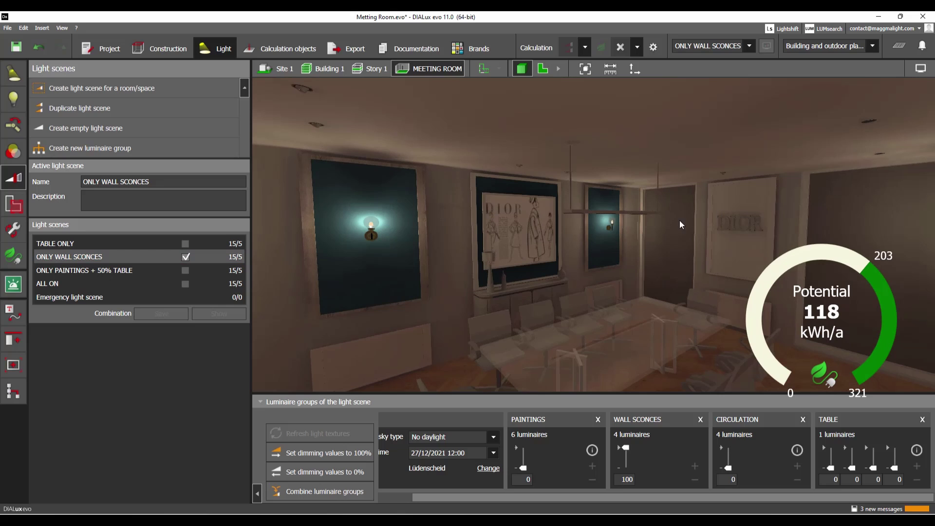
left_click_drag(368, 237, 523, 339)
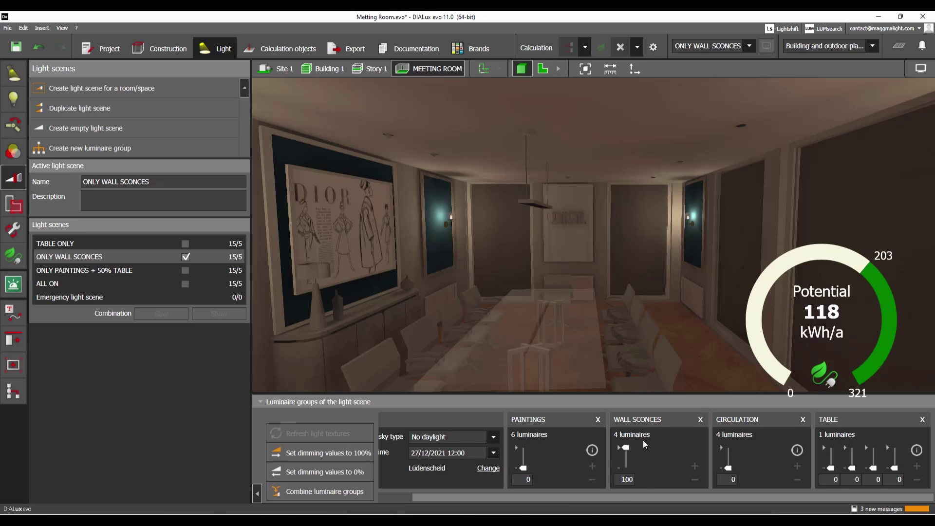
left_click(48, 273)
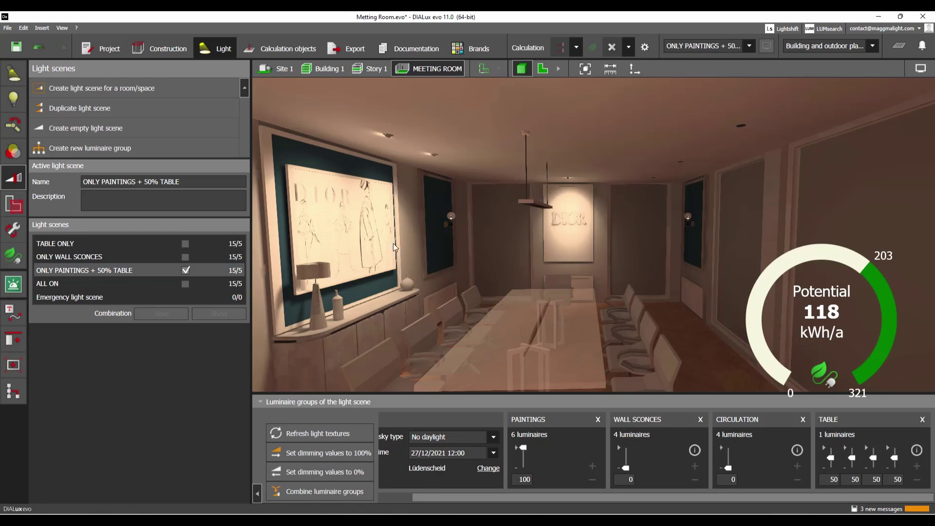
left_click_drag(393, 243, 466, 271)
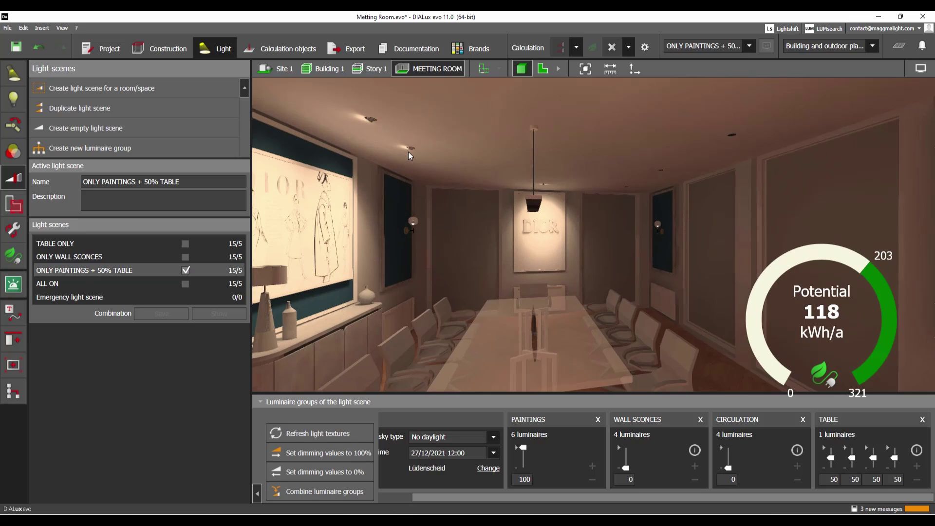
left_click_drag(543, 222, 547, 184)
left_click_drag(520, 232, 518, 208)
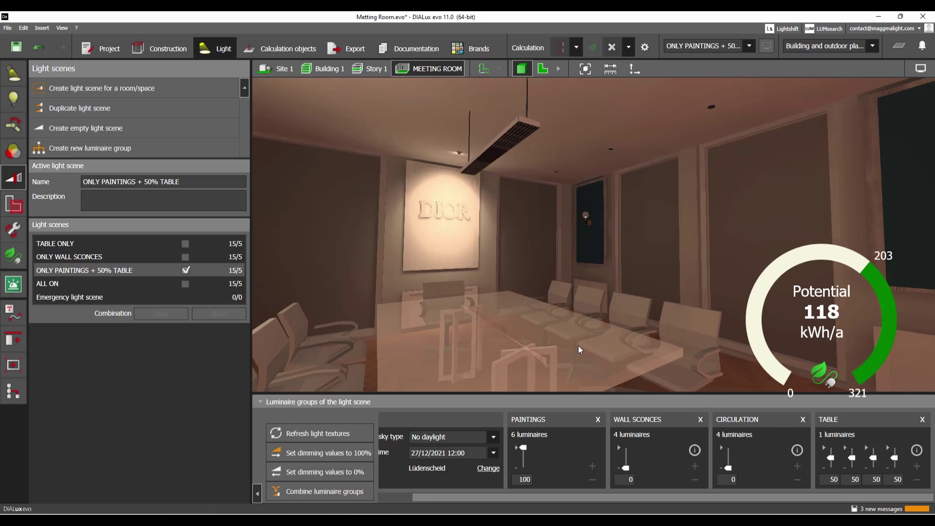
Step: Activate the ALL ON scene and view the brightly lit room toward the DIOR wall
left_click(51, 287)
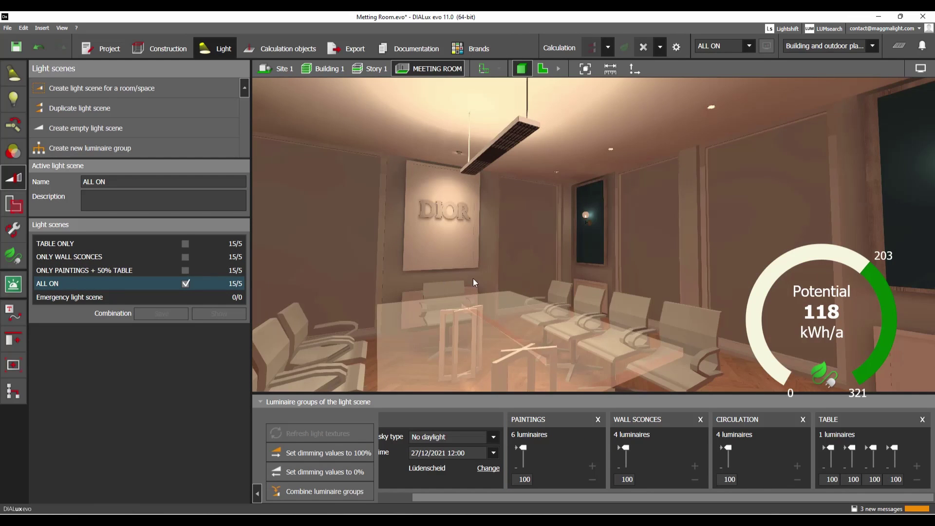
left_click_drag(472, 279, 610, 300)
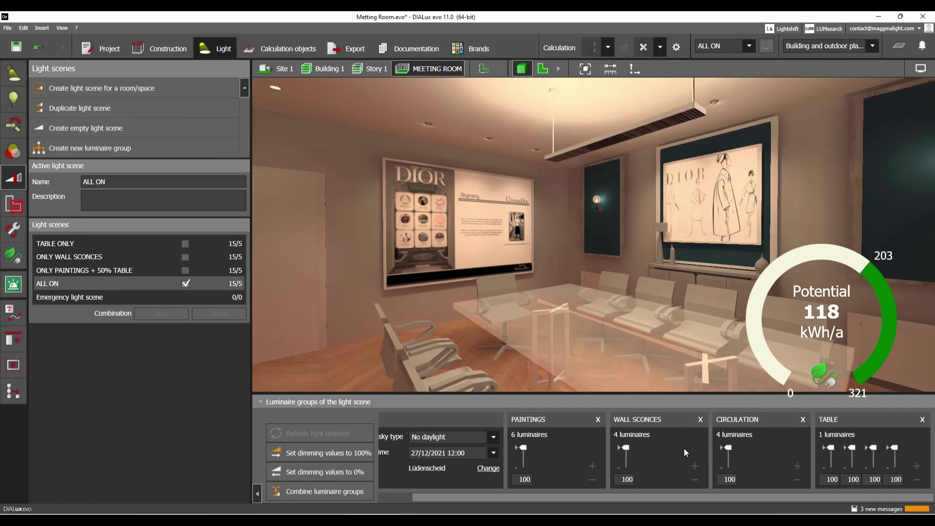
Step: Go back to the Documentation to see the MEETING ROOM Control groups dimming table
left_click(417, 51)
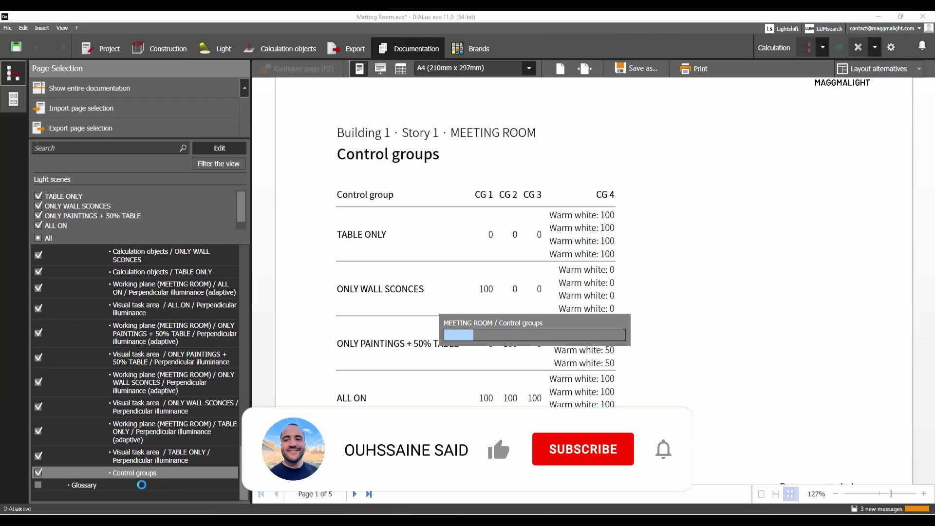